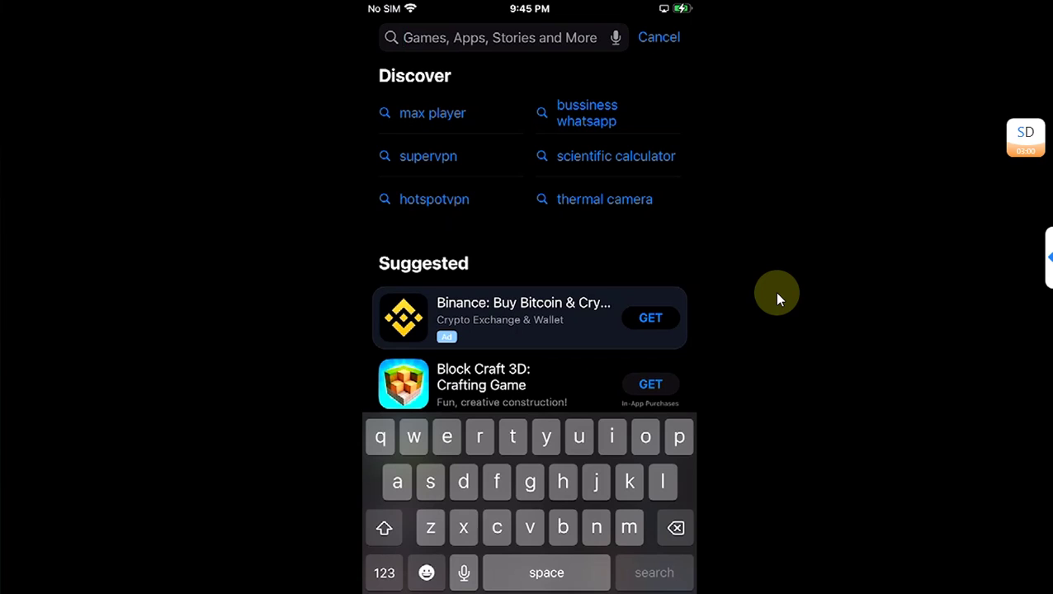
Search the App Store for the Delta emulator, entering 'delt' in the search field
type("delt")
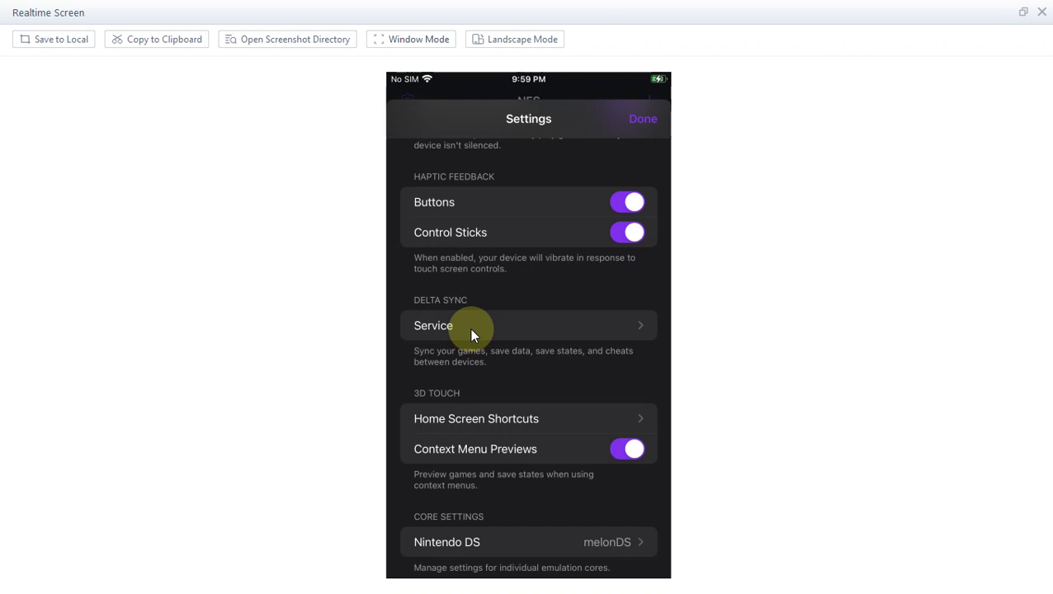
Open the Delta Sync Service options from Delta's Settings
left_click(471, 328)
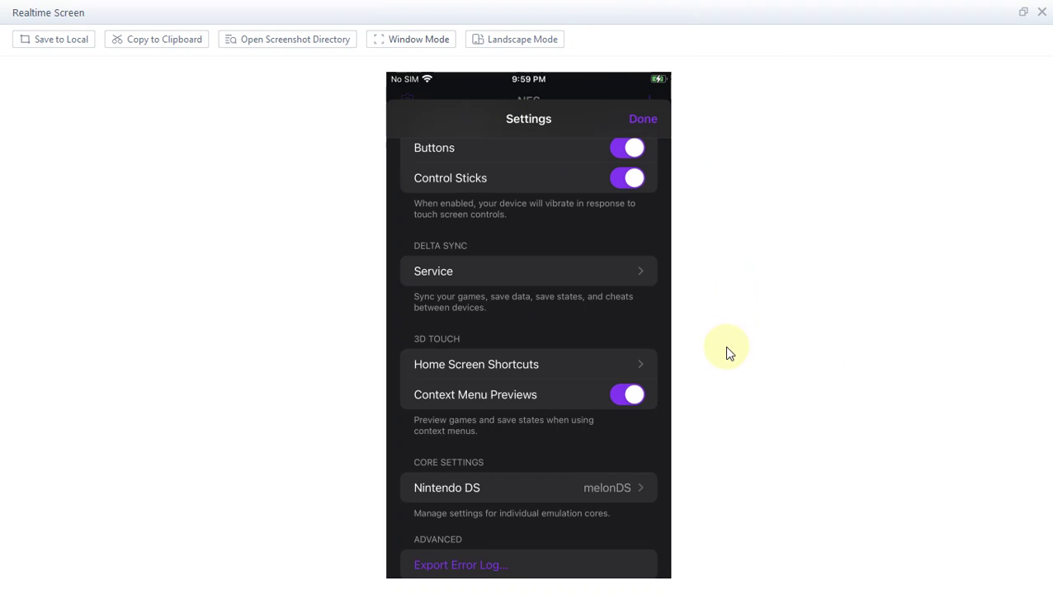